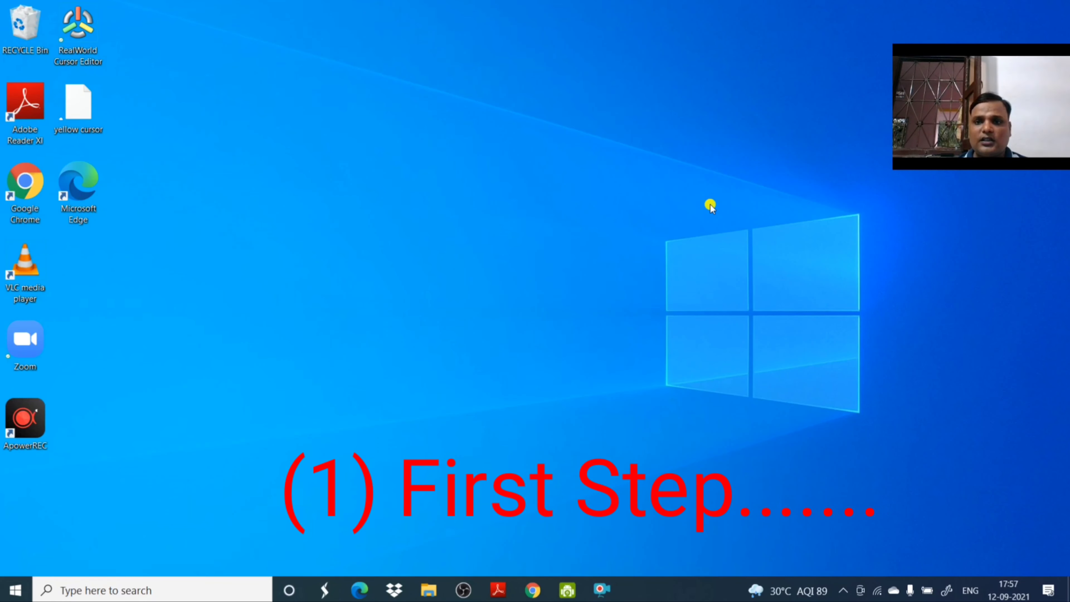
Step: Switch to Google Chrome and search Google for "green screen background"
left_click(530, 596)
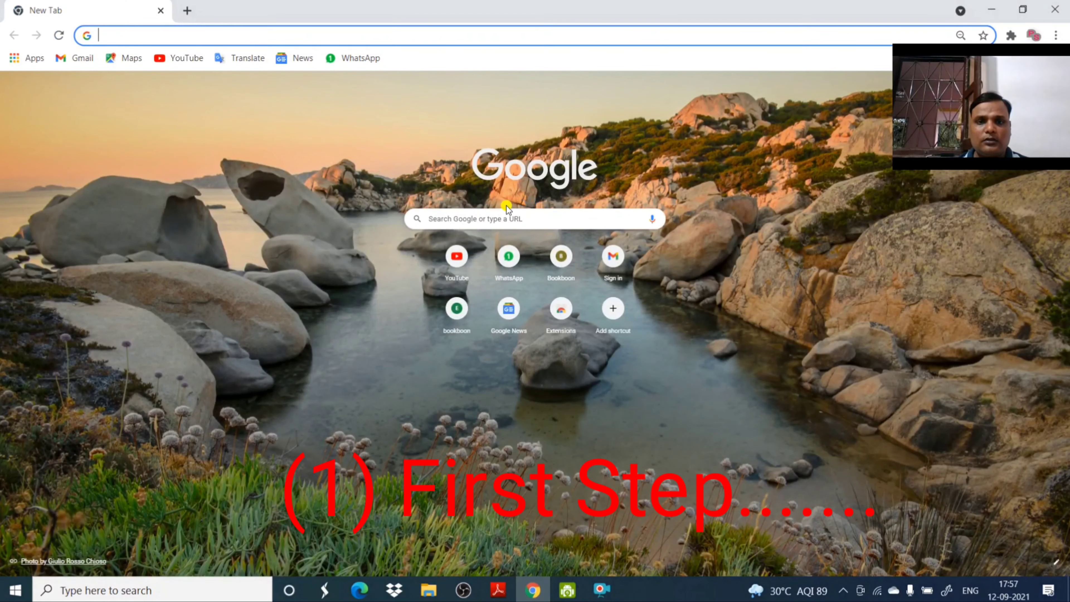
left_click(494, 213)
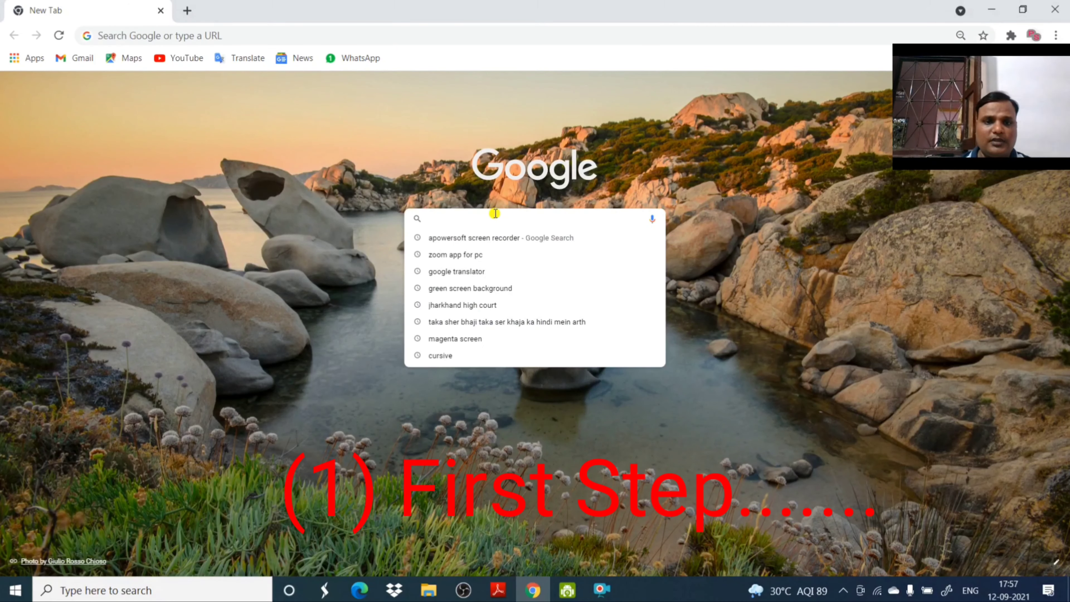
type("green")
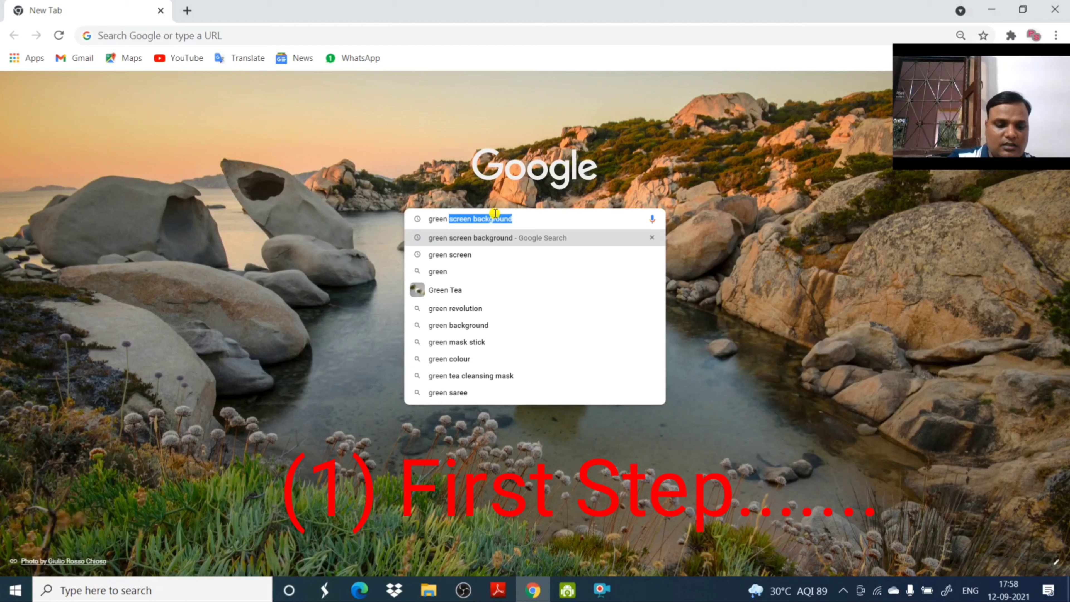
type(" screen")
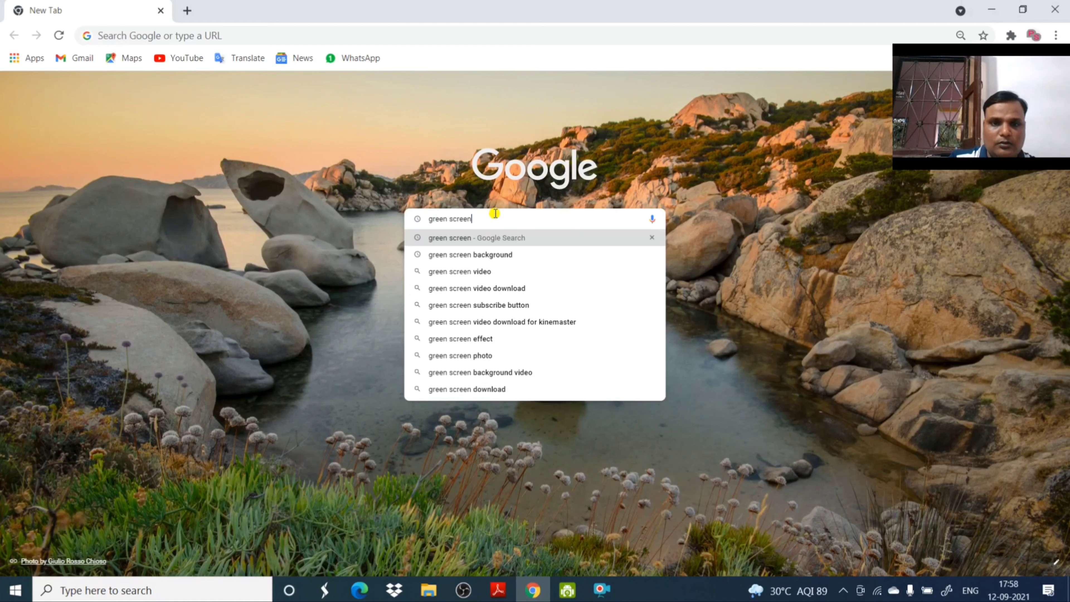
left_click(484, 254)
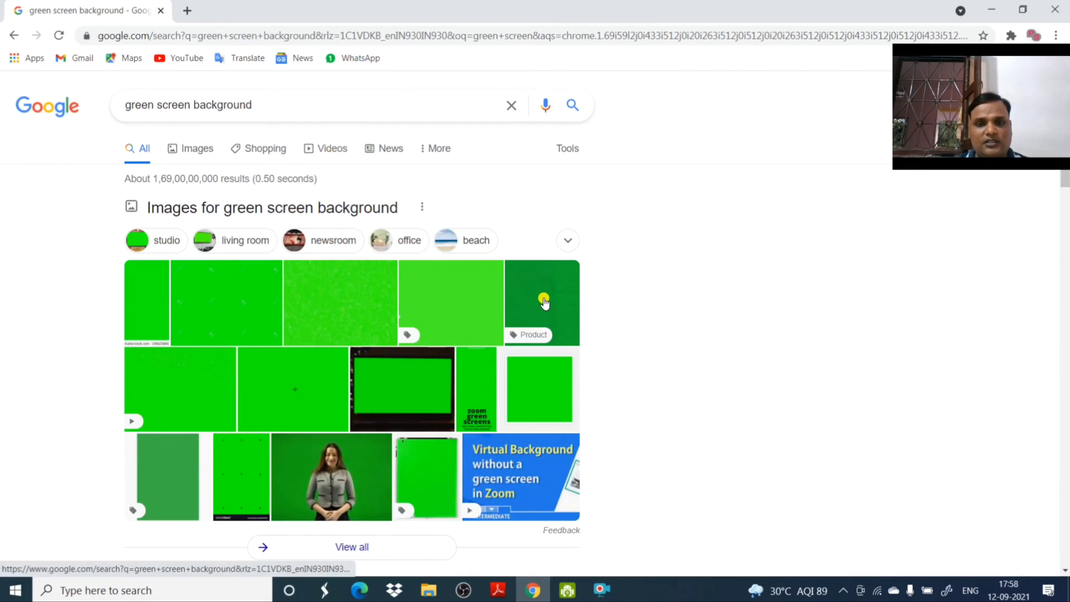
Step: Try to save the Fancierstudio Chromakey green backdrop picture from the image results, and close the browser
left_click(544, 302)
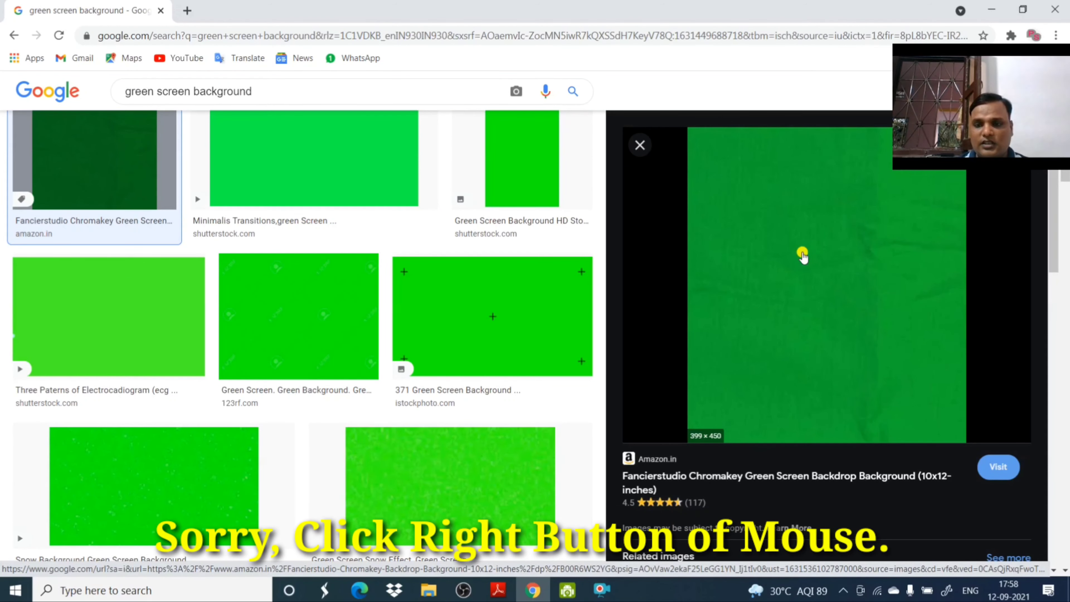
right_click(802, 253)
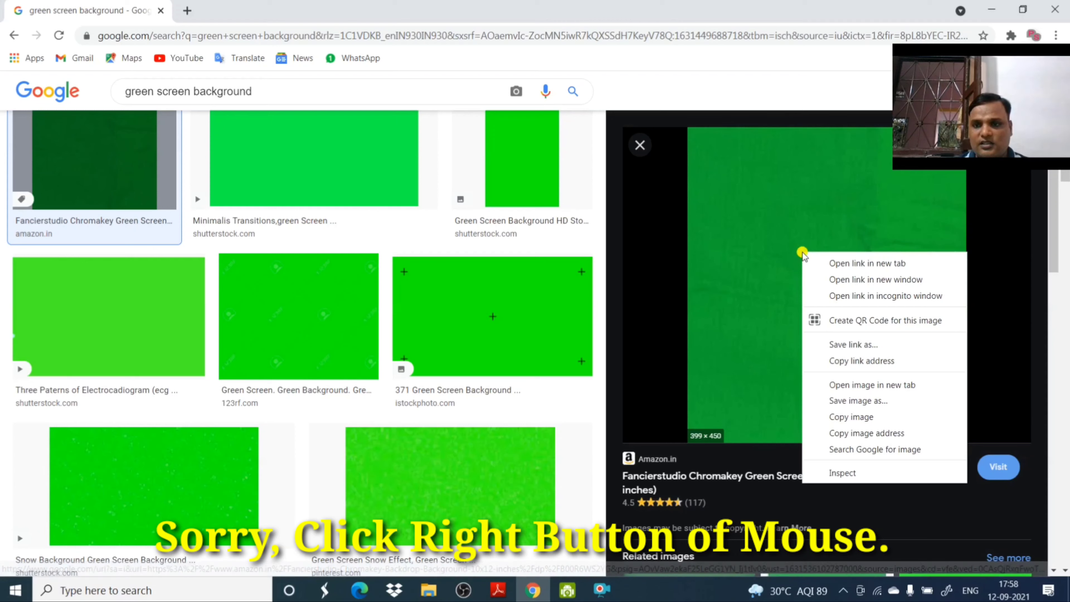
left_click(871, 401)
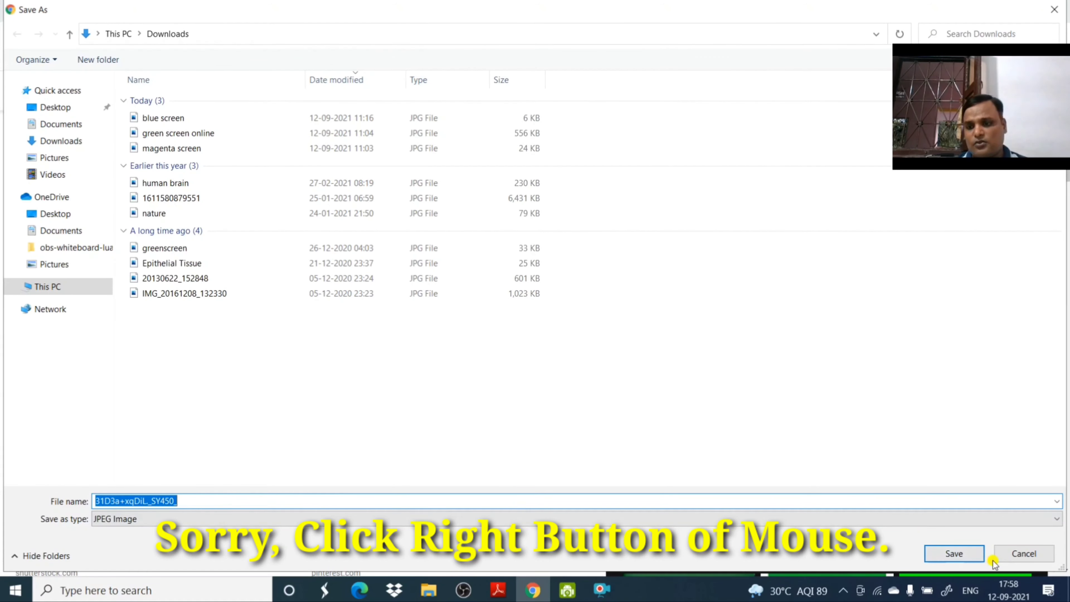
left_click(1011, 553)
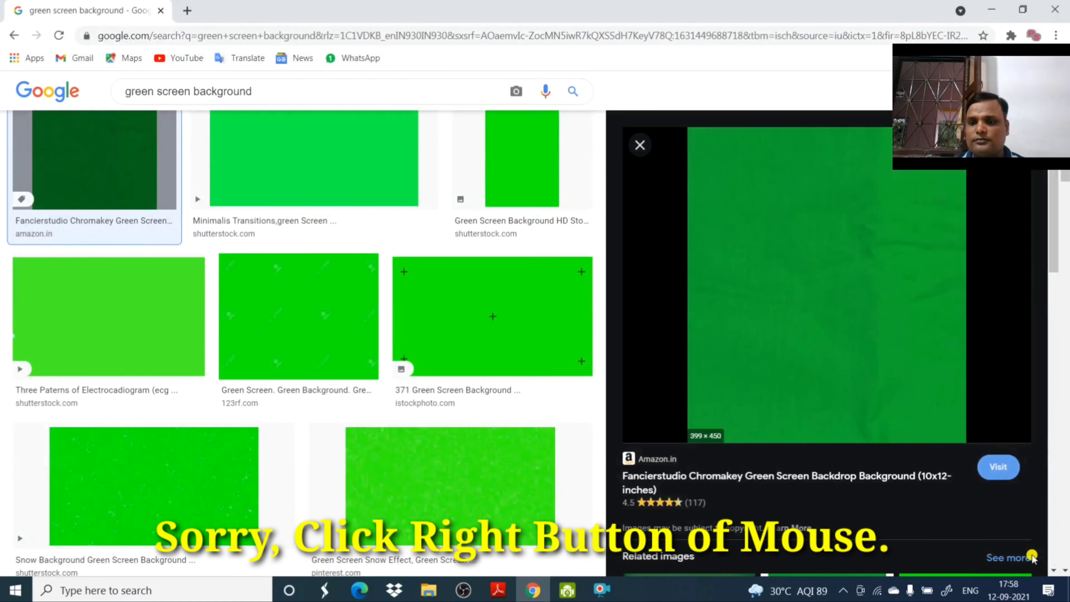
left_click(1056, 6)
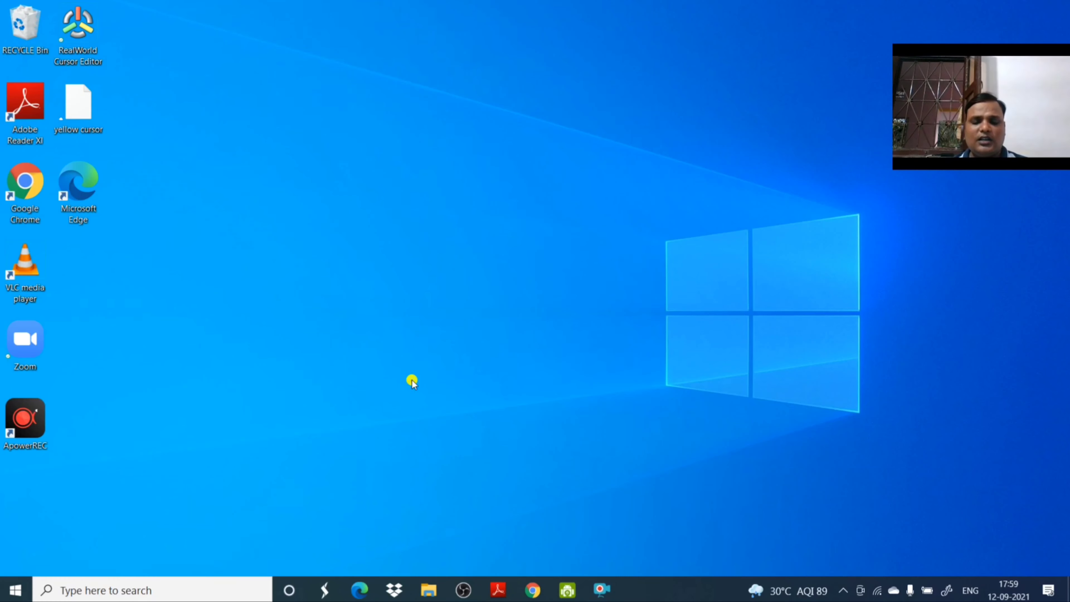
left_click(430, 590)
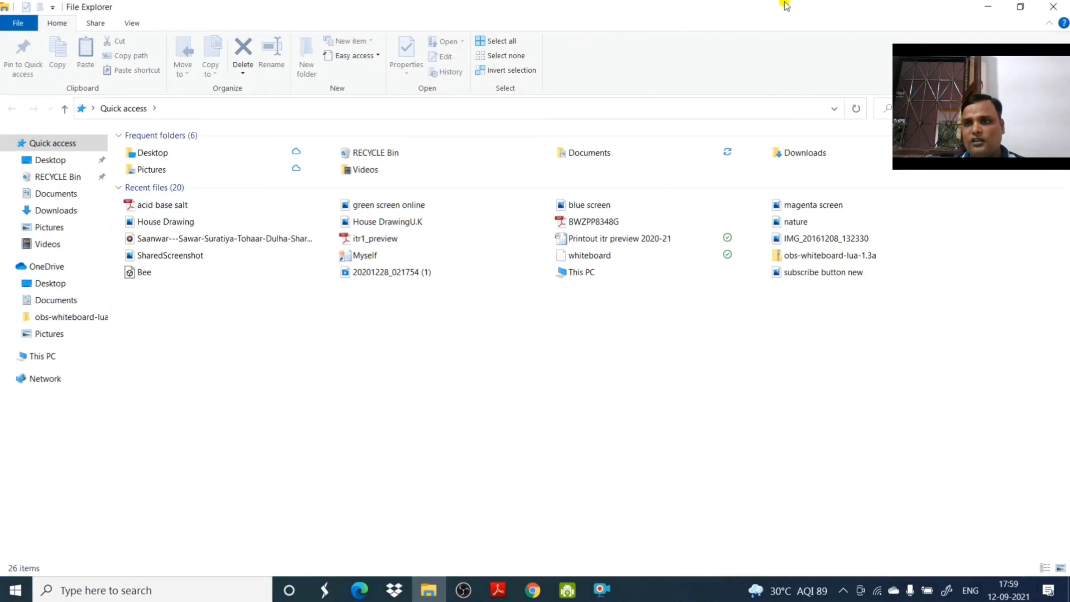
left_click(1049, 8)
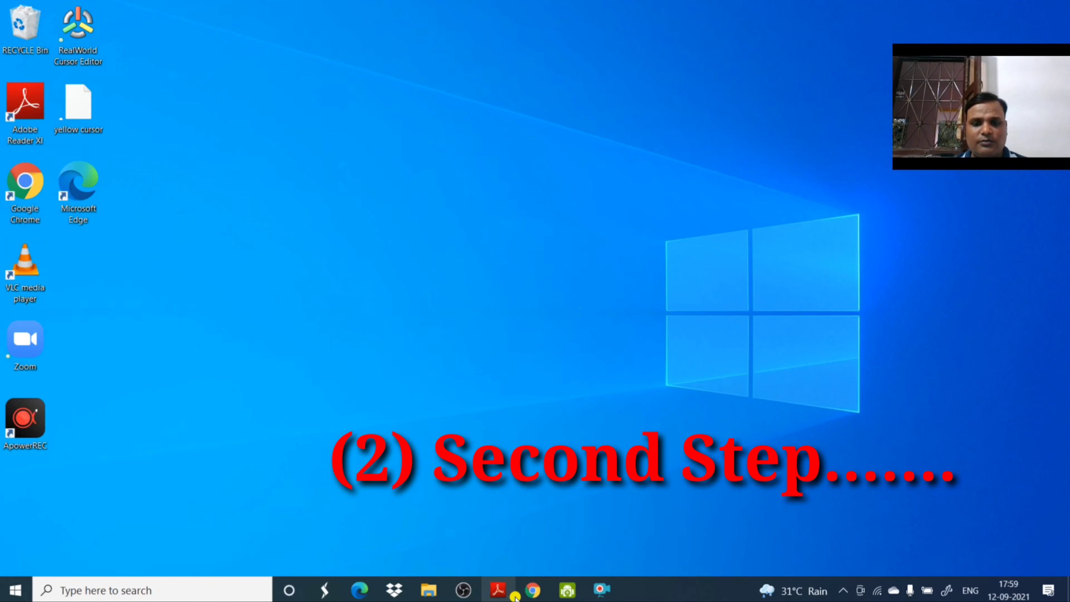
Step: Switch to Google Chrome, search for "zoom app for pc" and open Zoom's Download Center page
left_click(534, 590)
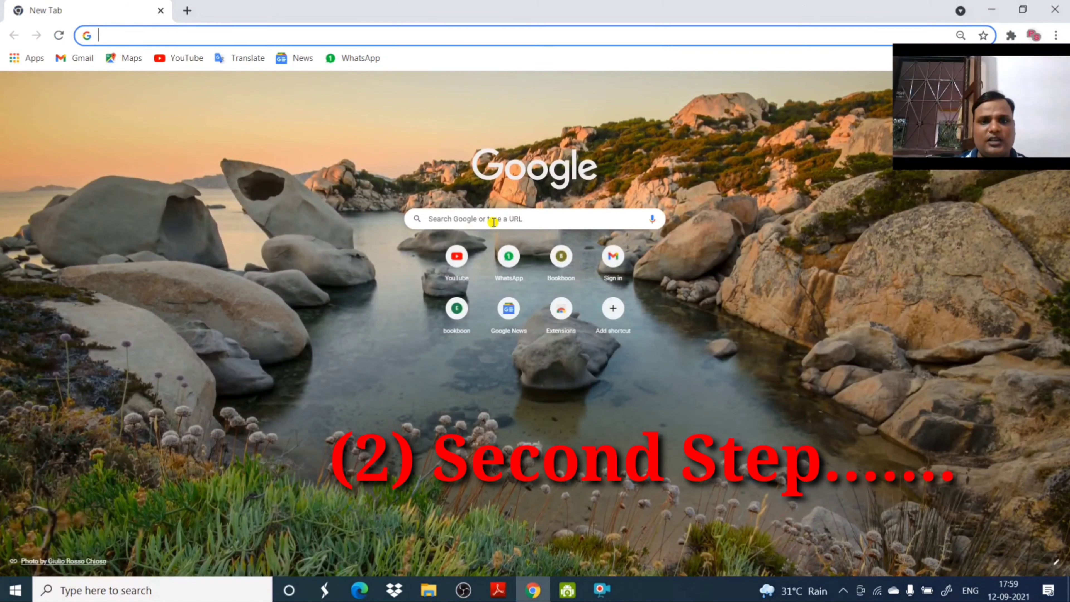
left_click(490, 219)
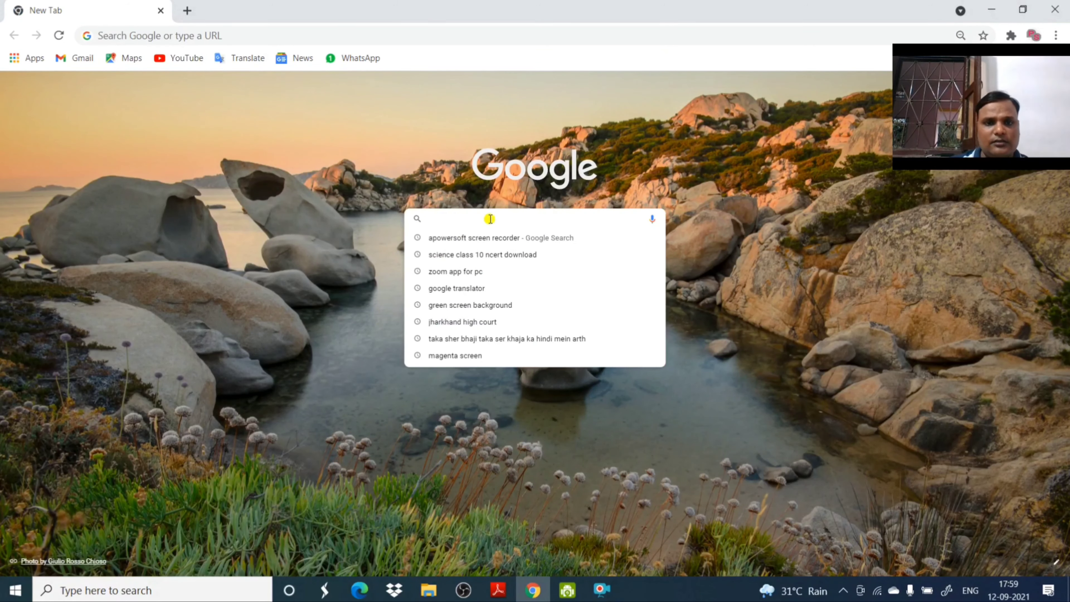
left_click(472, 272)
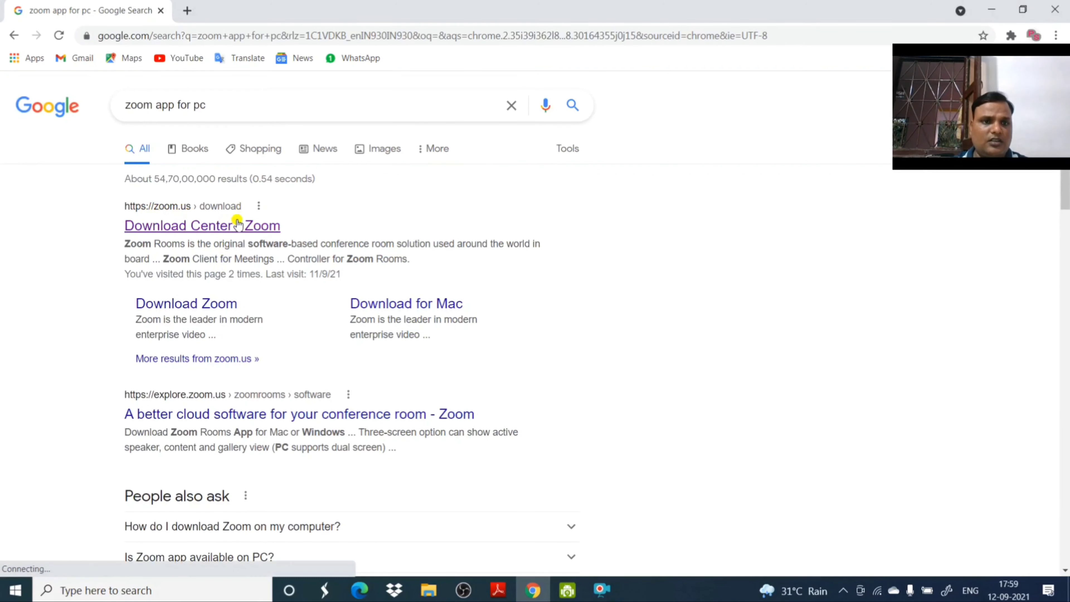
left_click(174, 228)
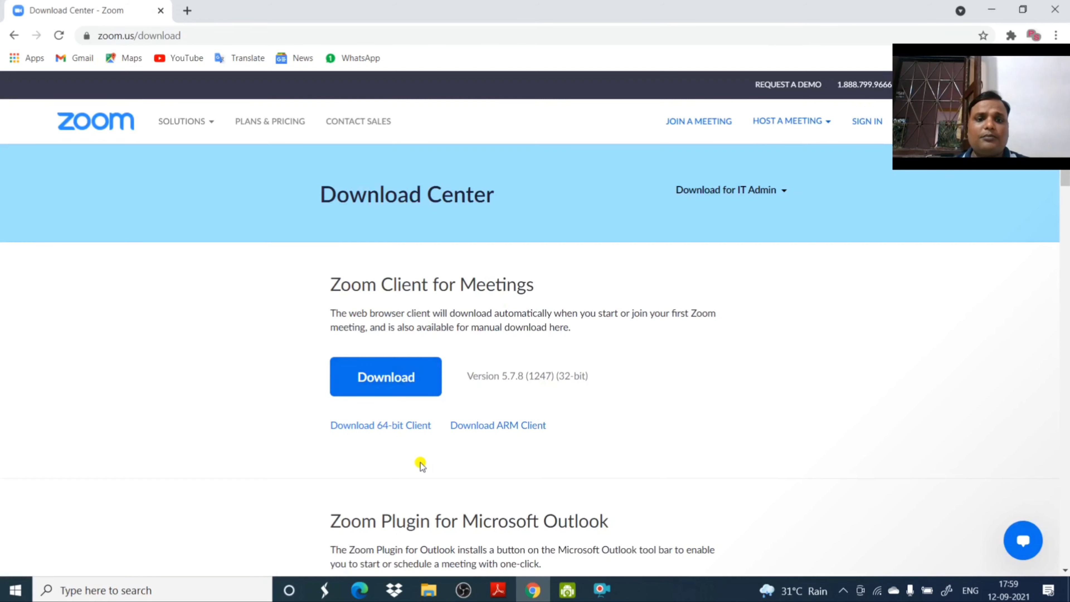
Step: Try to download the 64-bit Zoom client installer, and close the browser
left_click(377, 426)
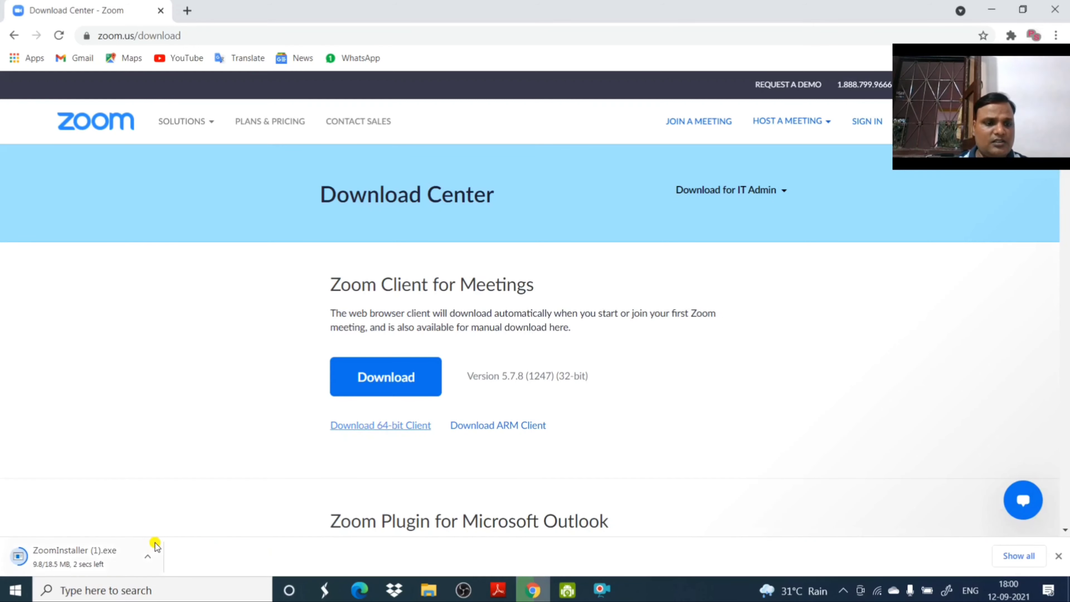
left_click(148, 557)
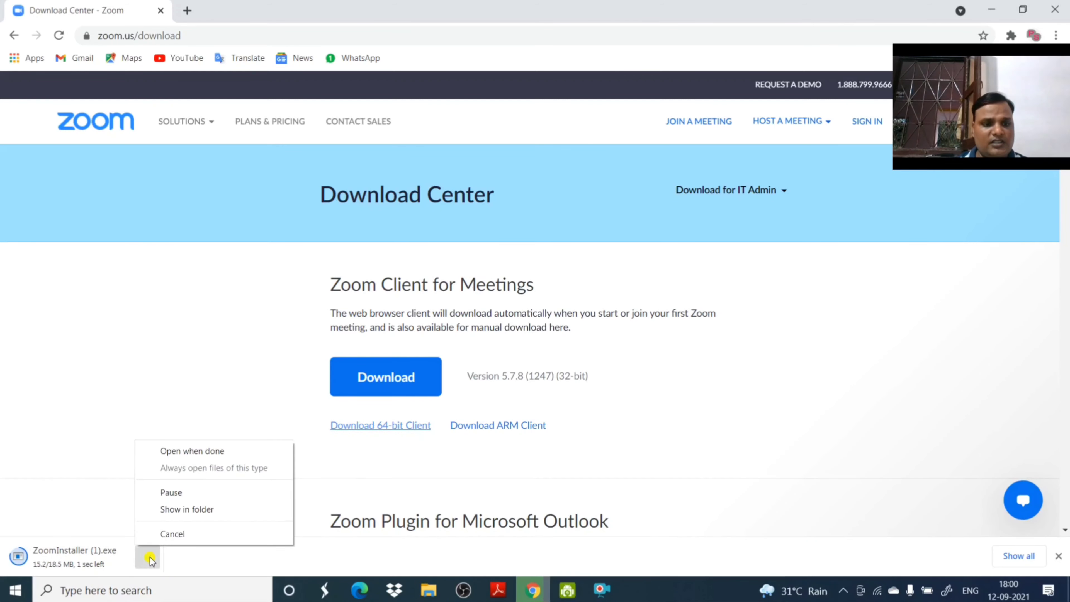
left_click(172, 534)
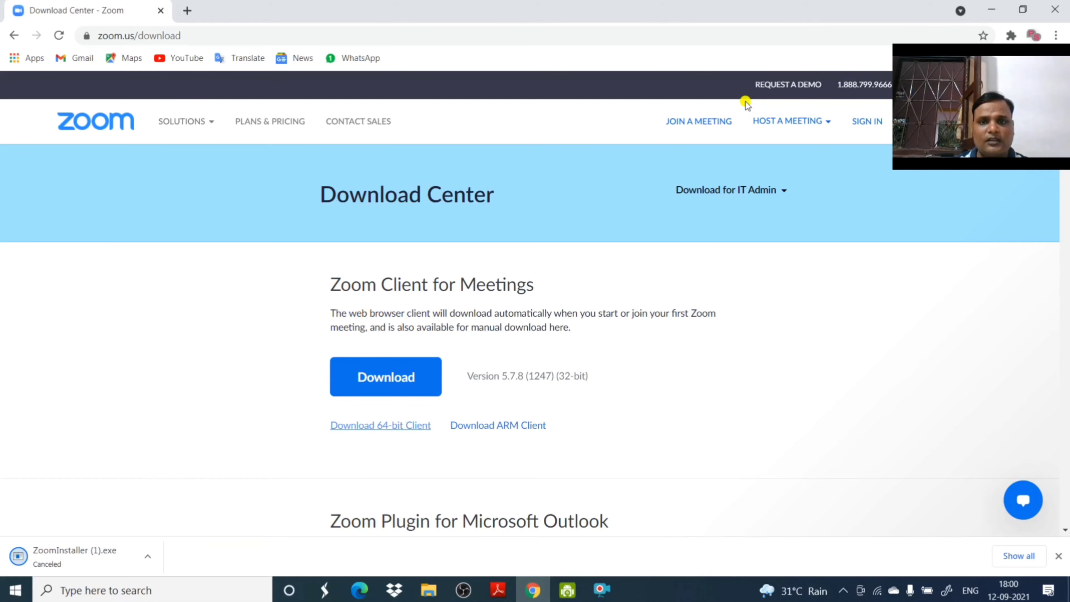
left_click(1058, 6)
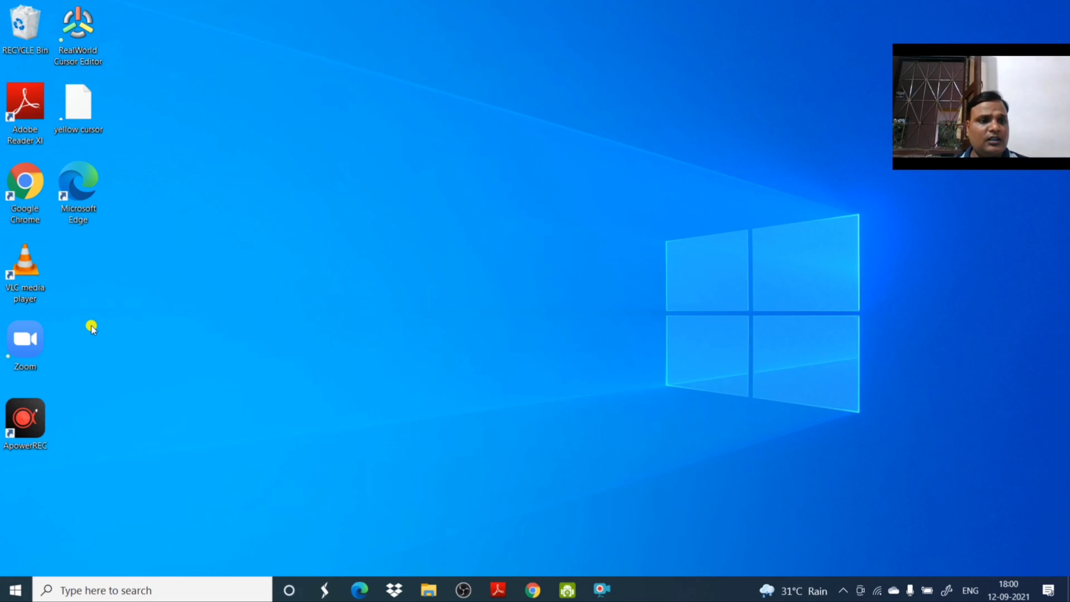
Step: Switch to Zoom and start a new meeting without joining the computer audio
double_click(30, 343)
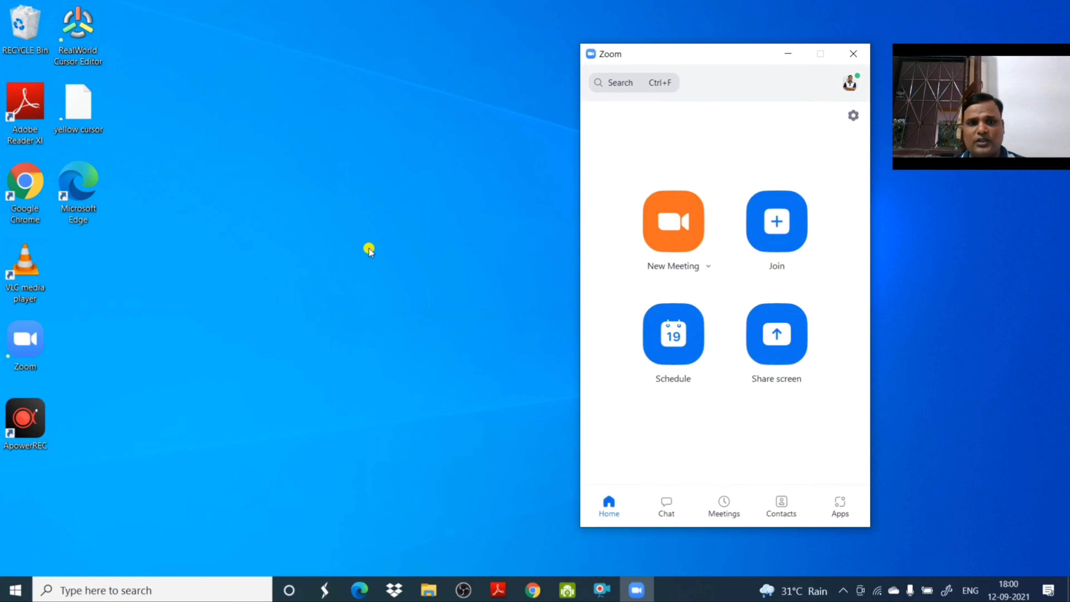
left_click(671, 232)
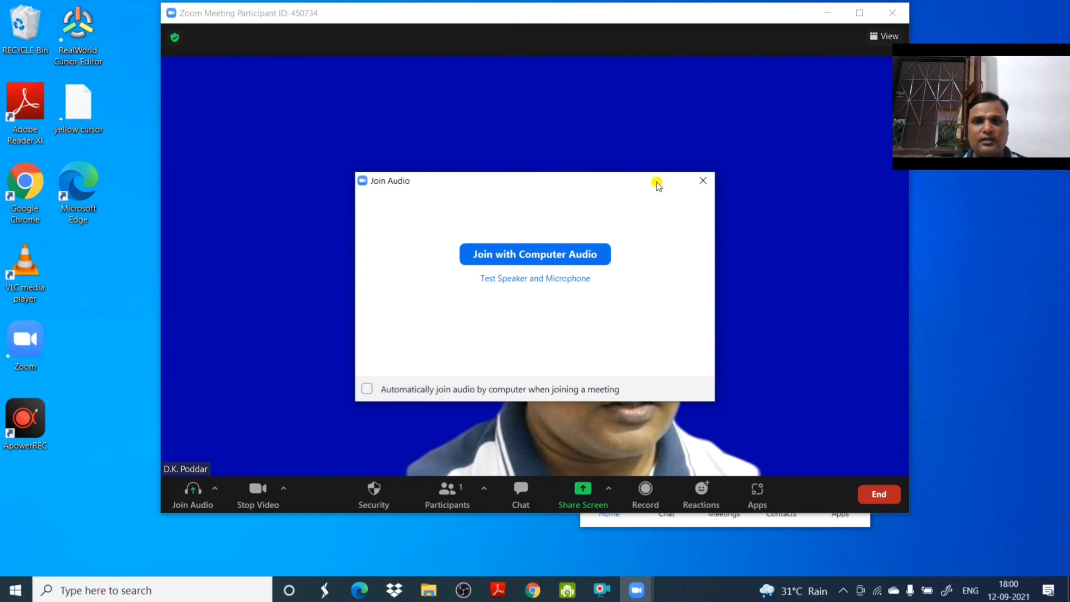
left_click(700, 182)
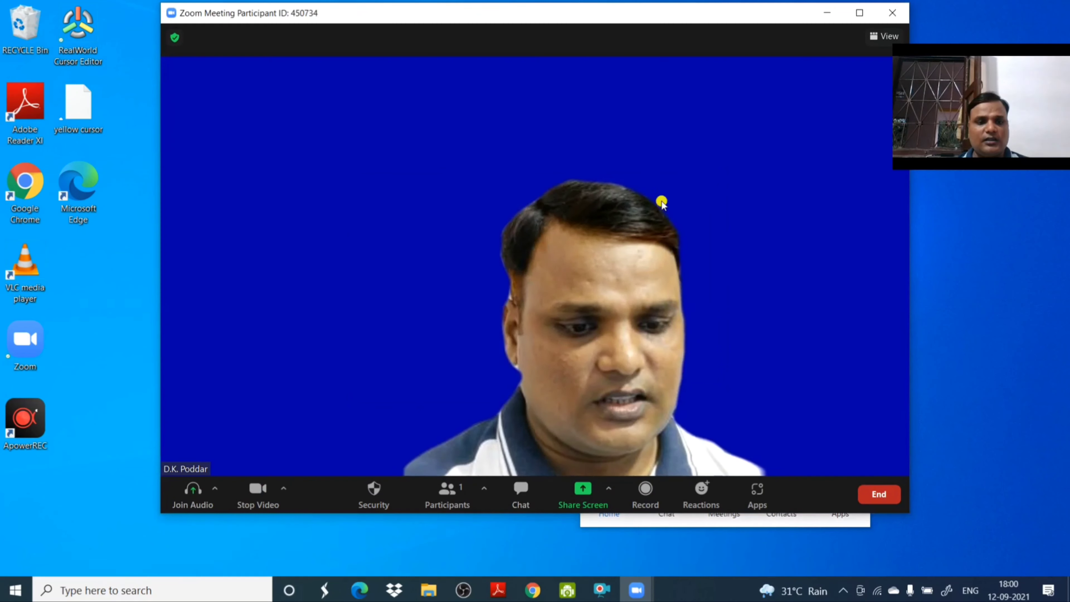
Step: Add the "green screen online" picture from Downloads as the meeting's virtual background and close the settings
left_click(283, 492)
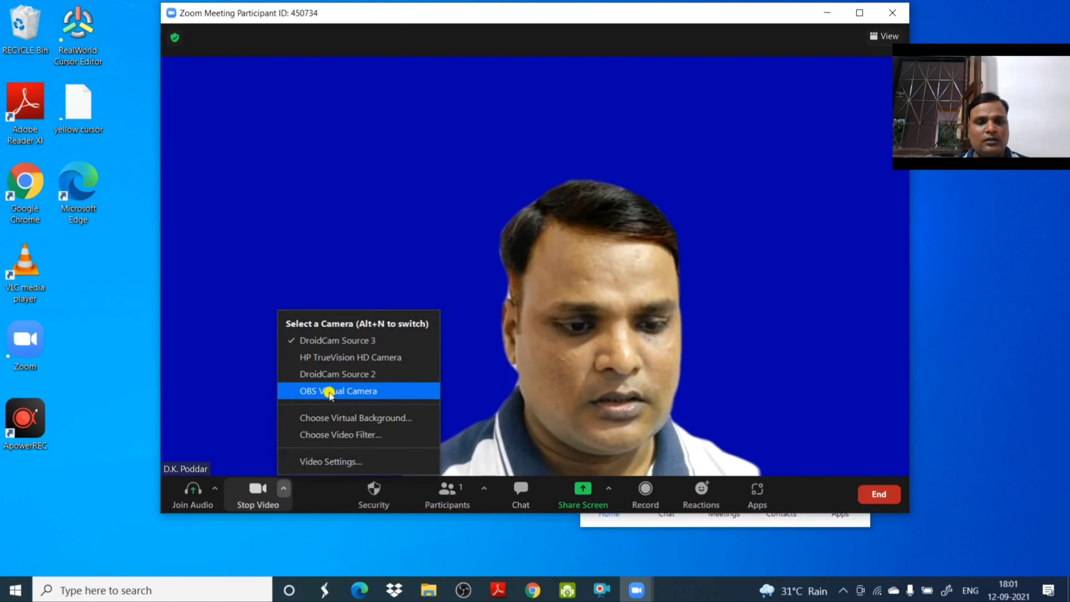
left_click(362, 419)
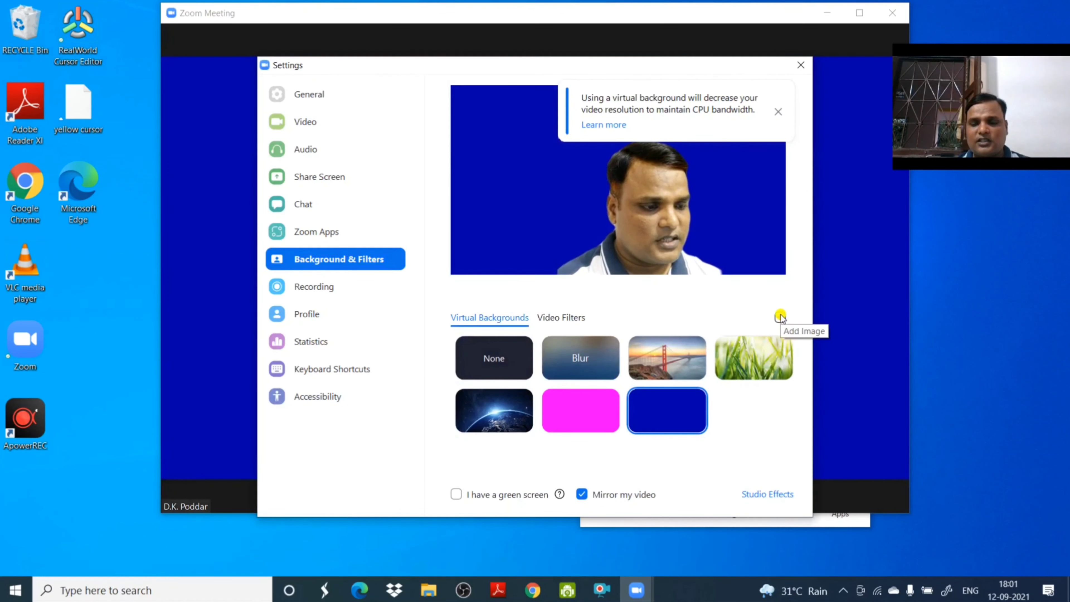
left_click(781, 317)
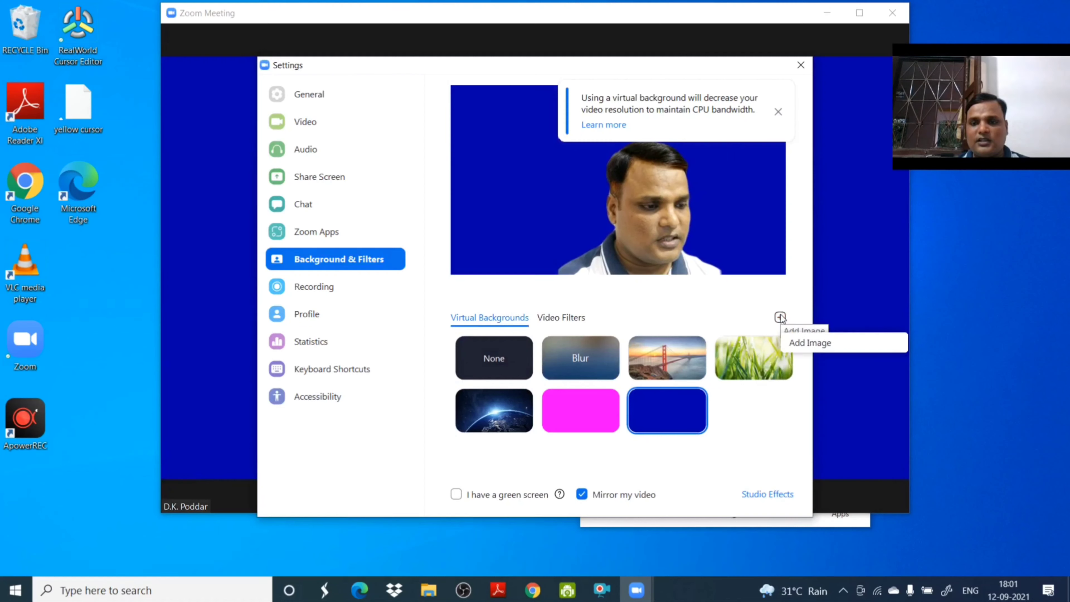
left_click(799, 343)
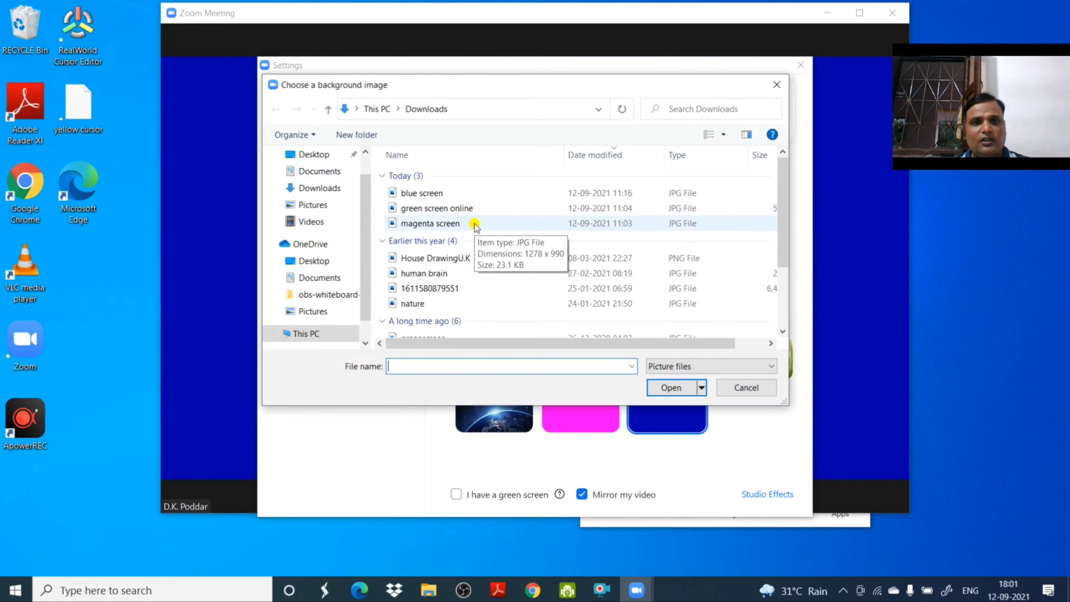
left_click(465, 209)
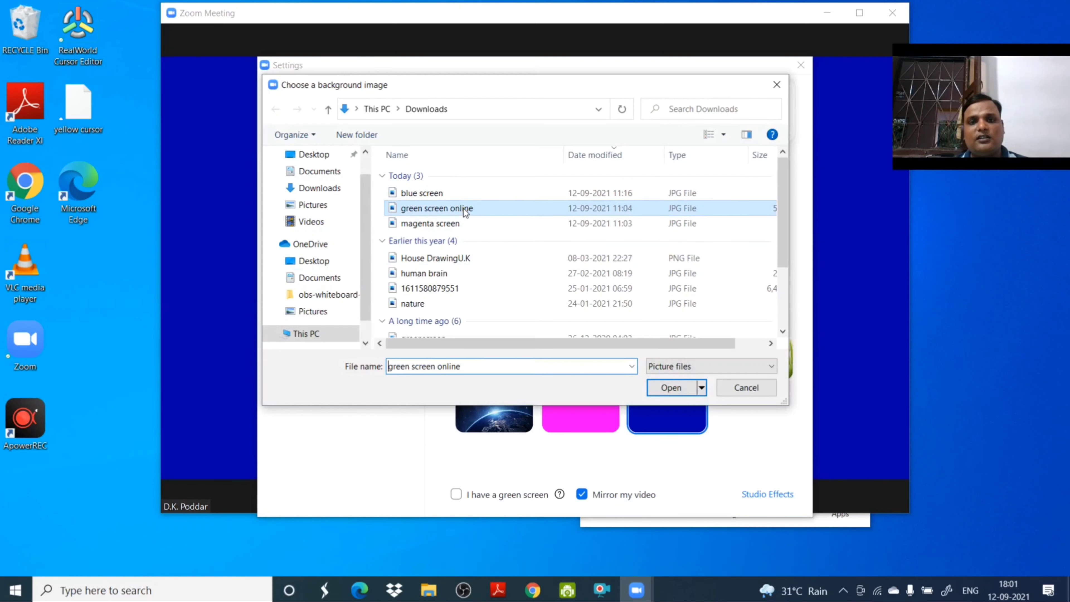
left_click(670, 388)
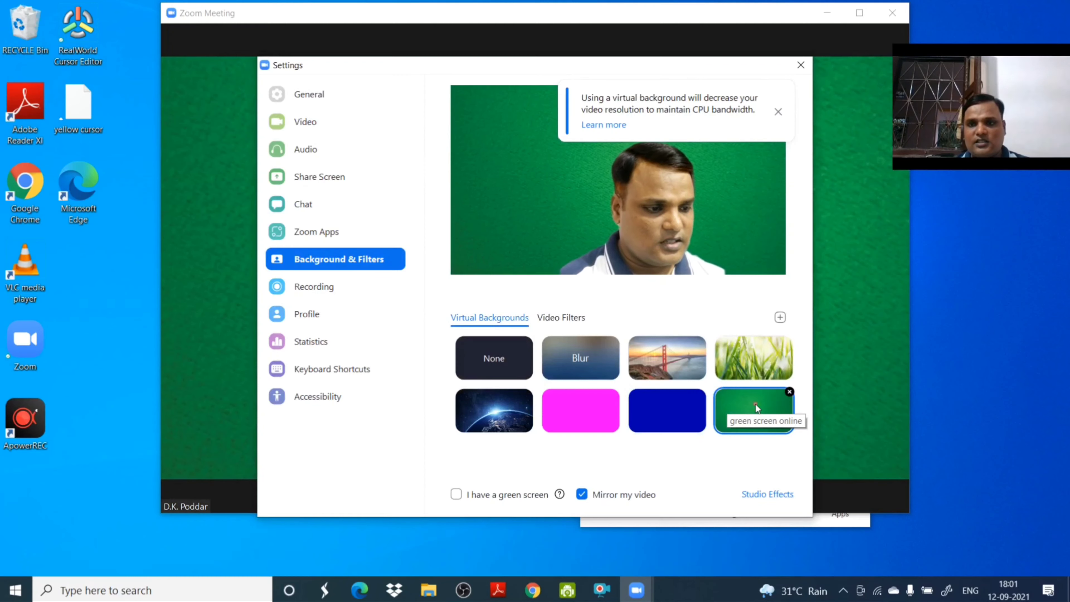
left_click(780, 112)
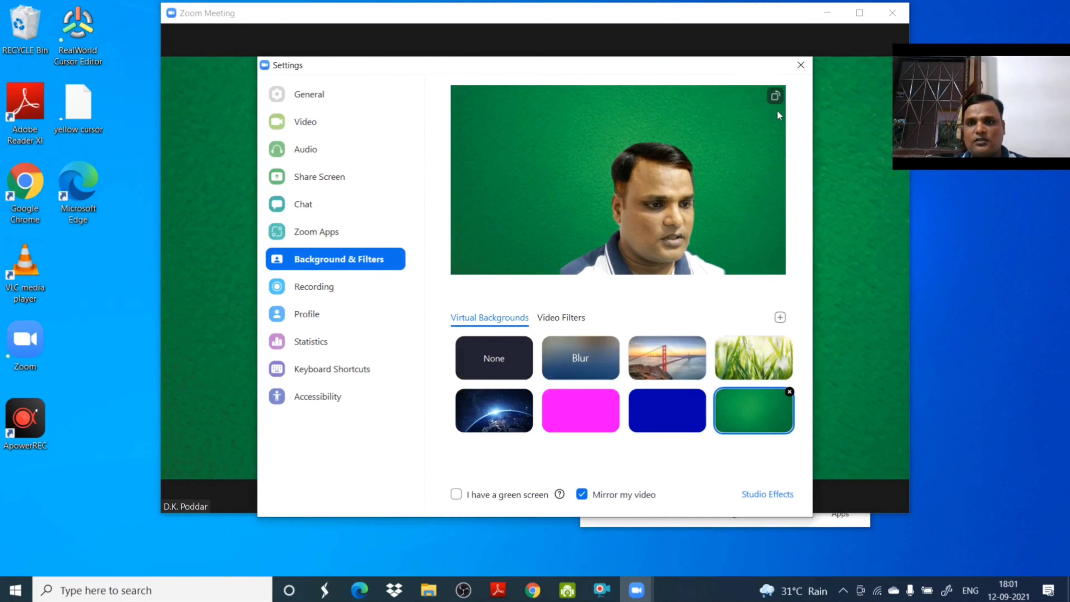
left_click(802, 63)
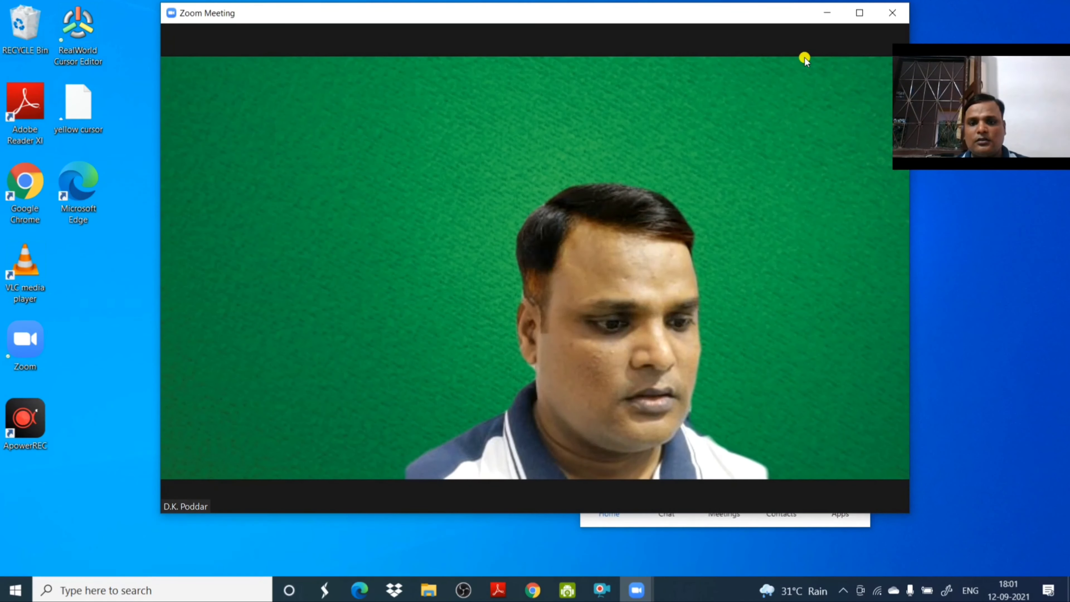